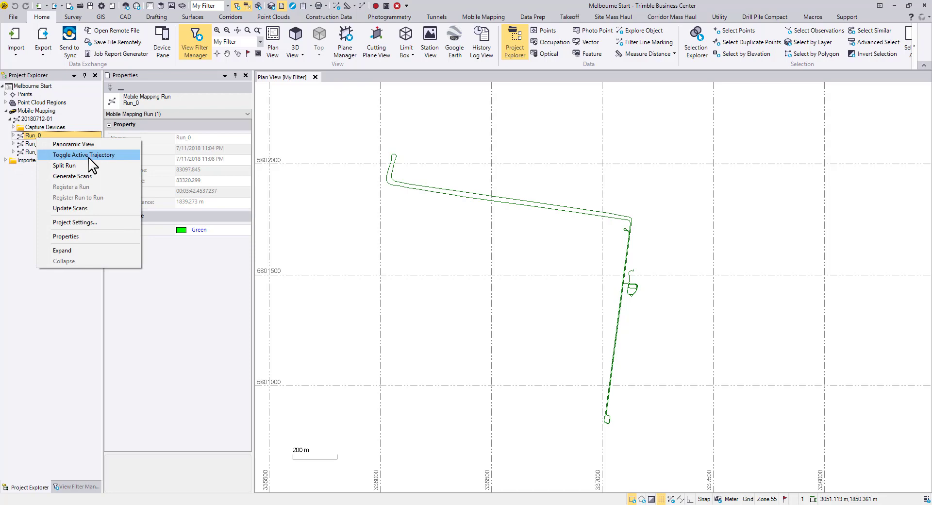
Toggle on the active trajectory of Run_0 to highlight its path in the plan view.
click(89, 156)
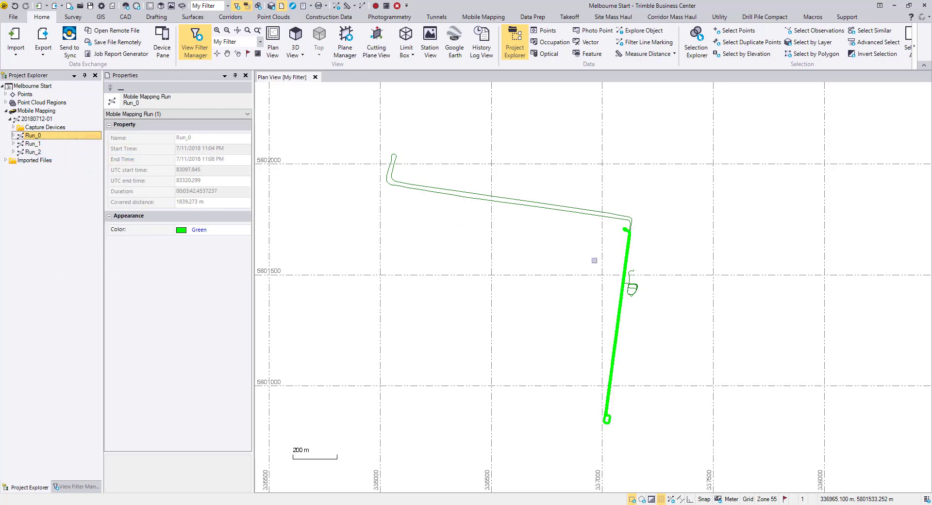
scroll(625, 224, up, 10)
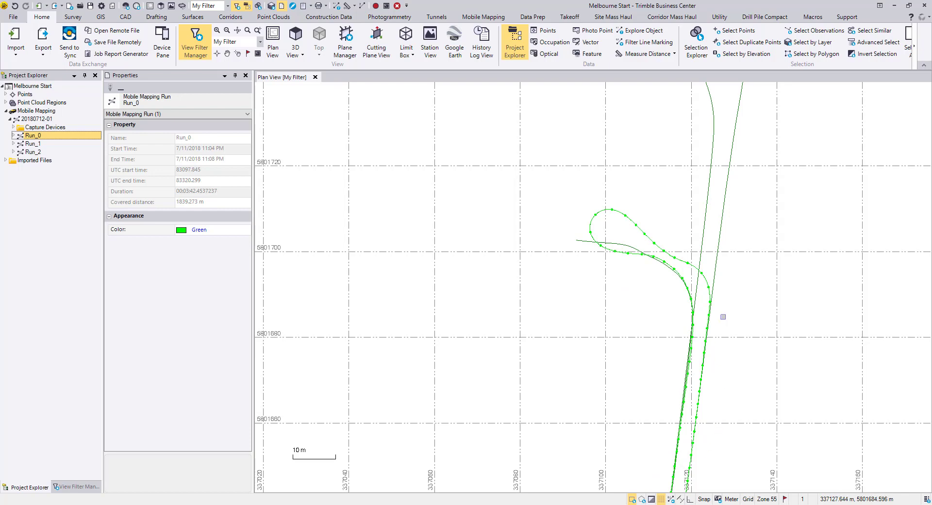
click(496, 20)
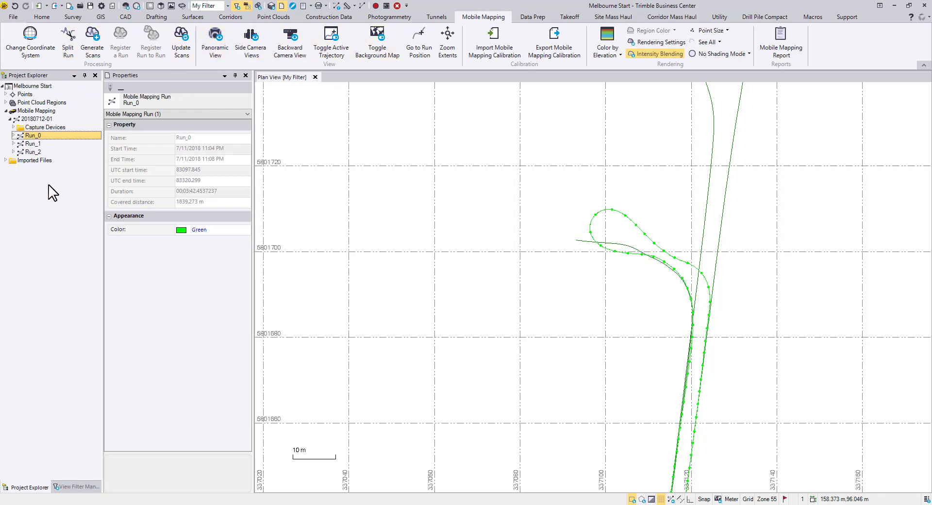
Split Run_0 on the turnaround loop at its northern end, about 903 m from the beginning of the run.
right_click(45, 137)
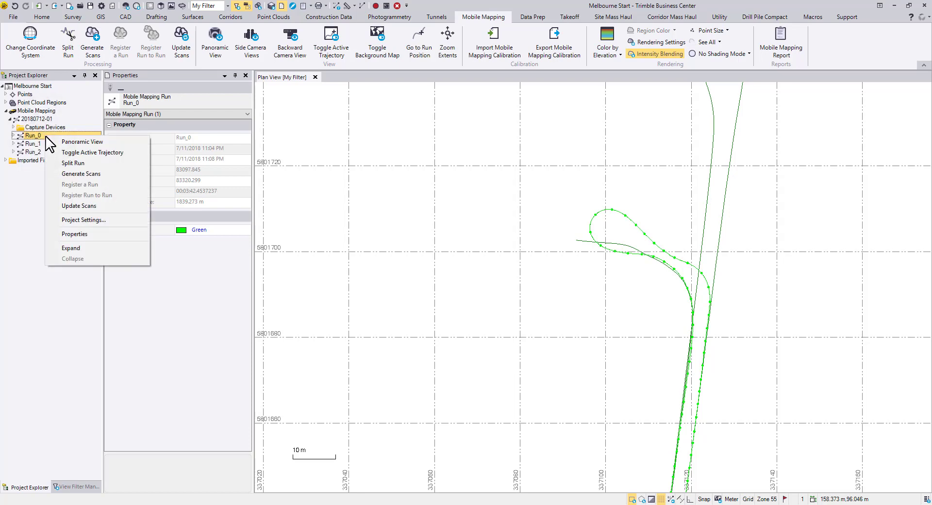
click(87, 163)
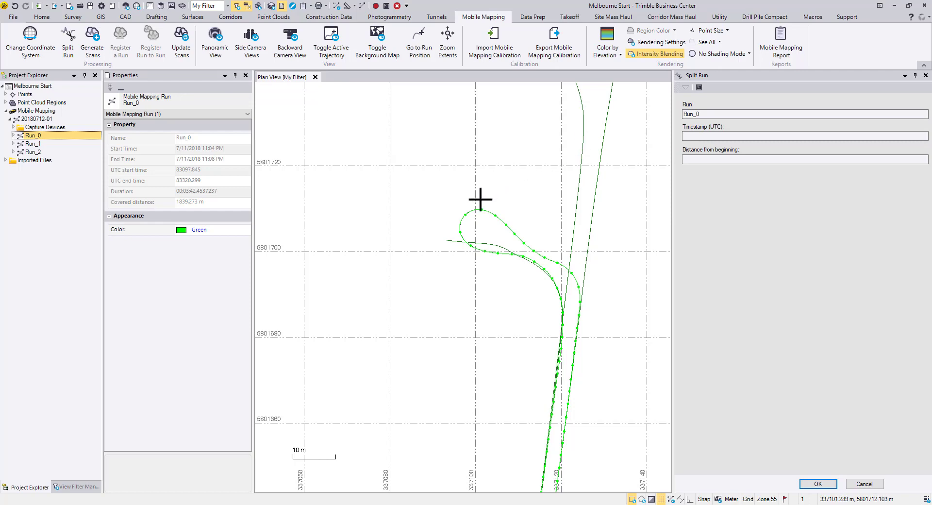
click(462, 221)
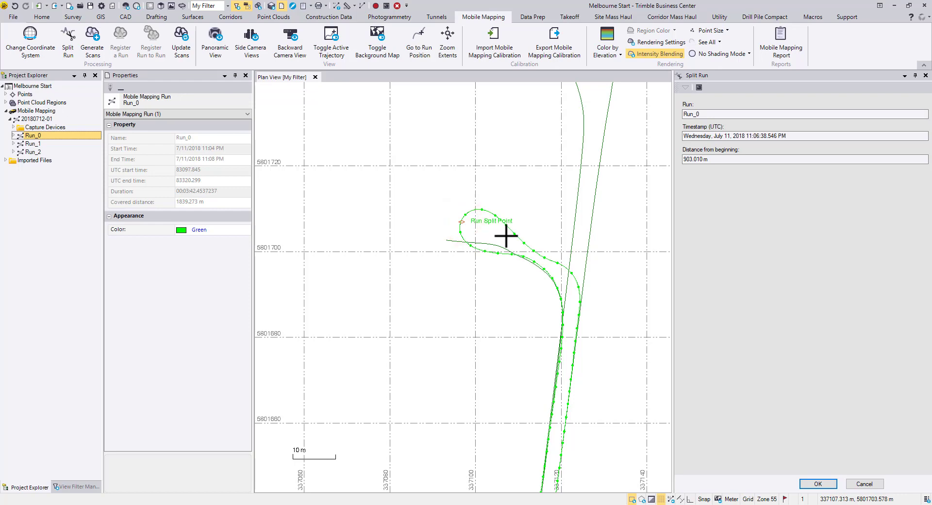
scroll(480, 233, up, 5)
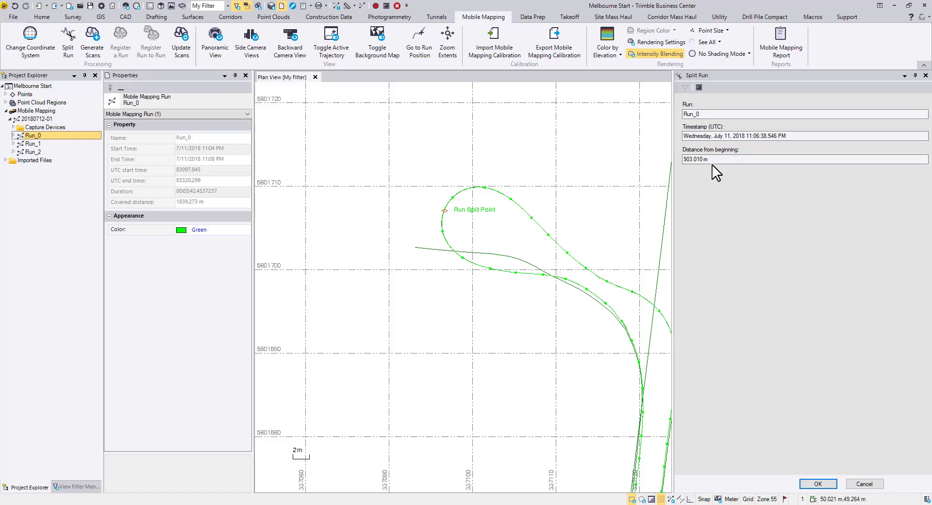
click(488, 188)
click(540, 224)
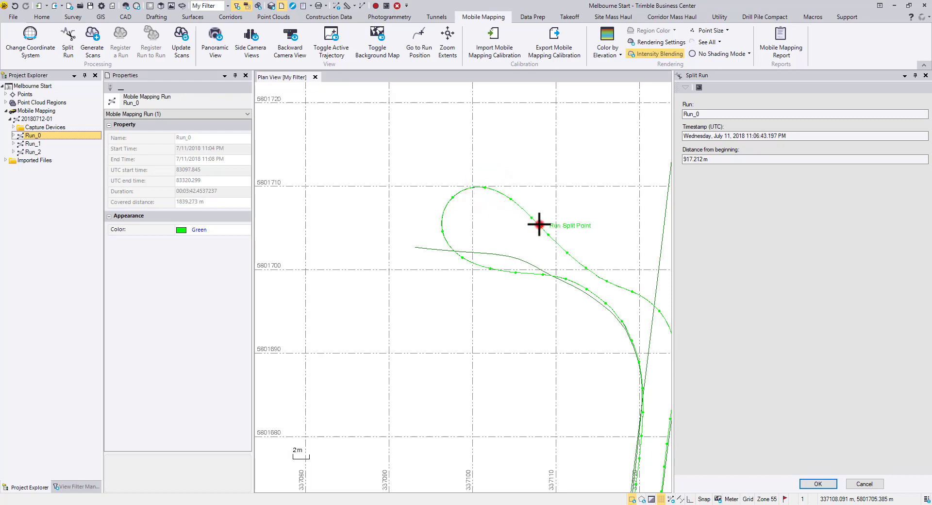
click(475, 265)
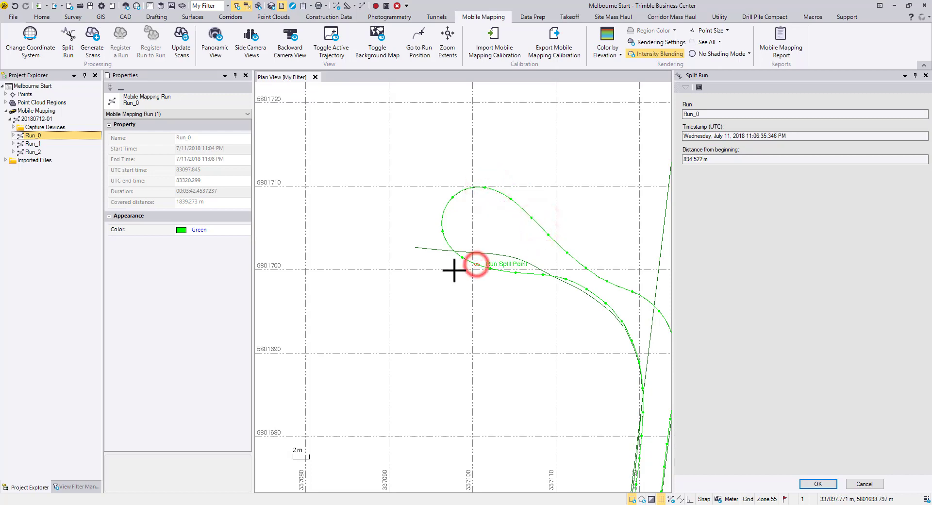
click(442, 231)
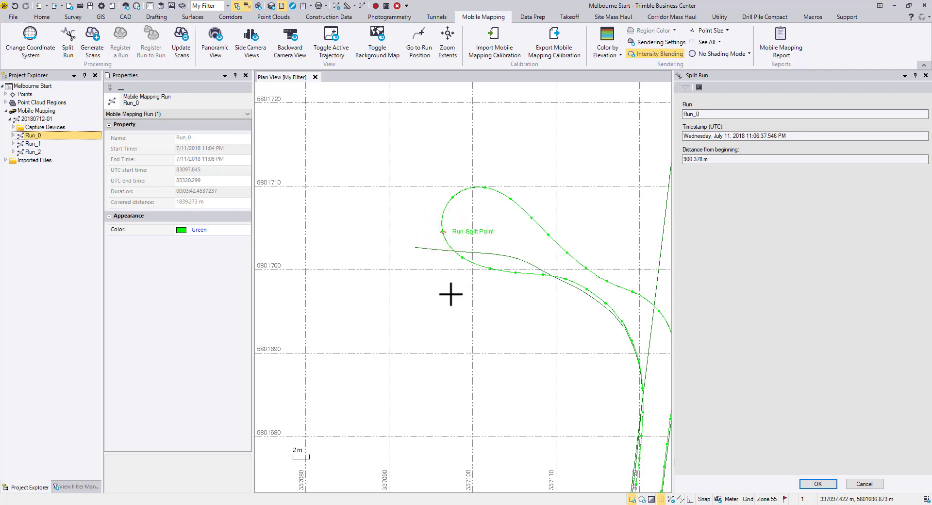
click(443, 214)
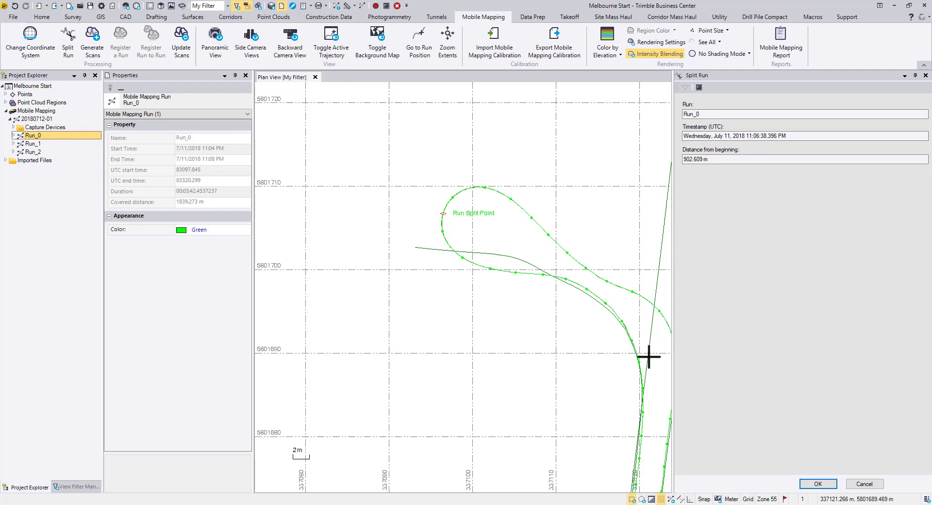
click(831, 485)
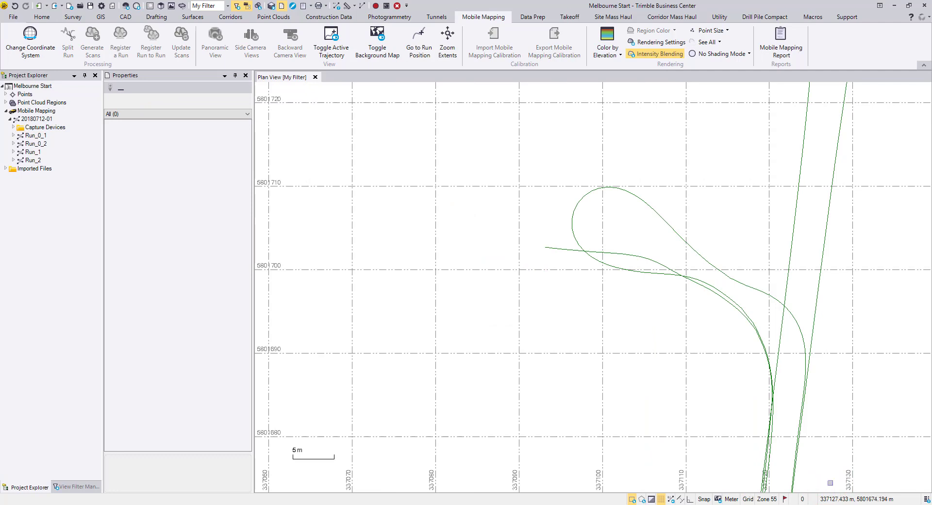
Toggle on the active trajectory of Run_0_1 in the plan view.
click(44, 137)
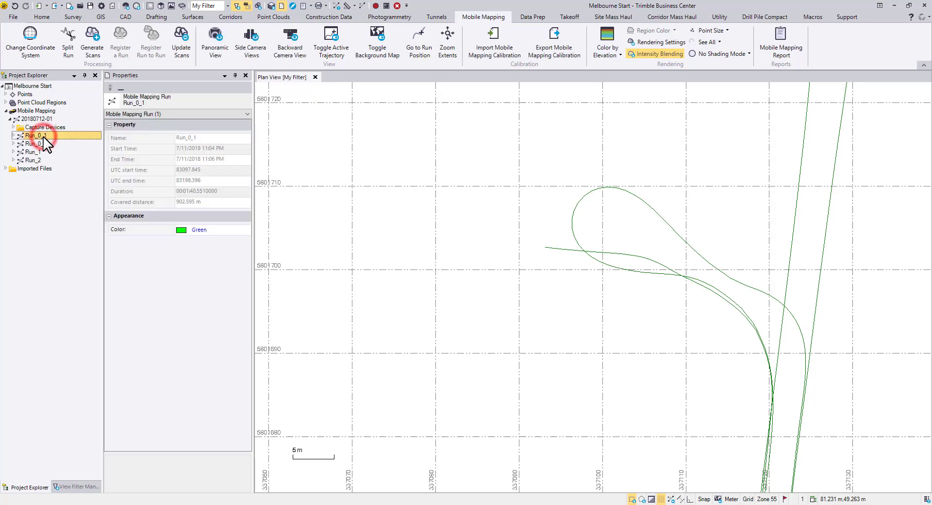
right_click(44, 138)
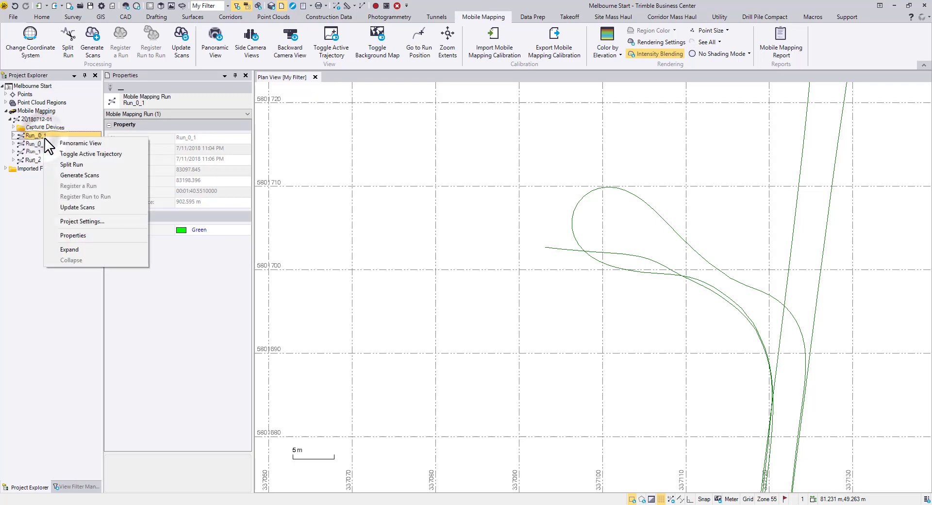
click(136, 155)
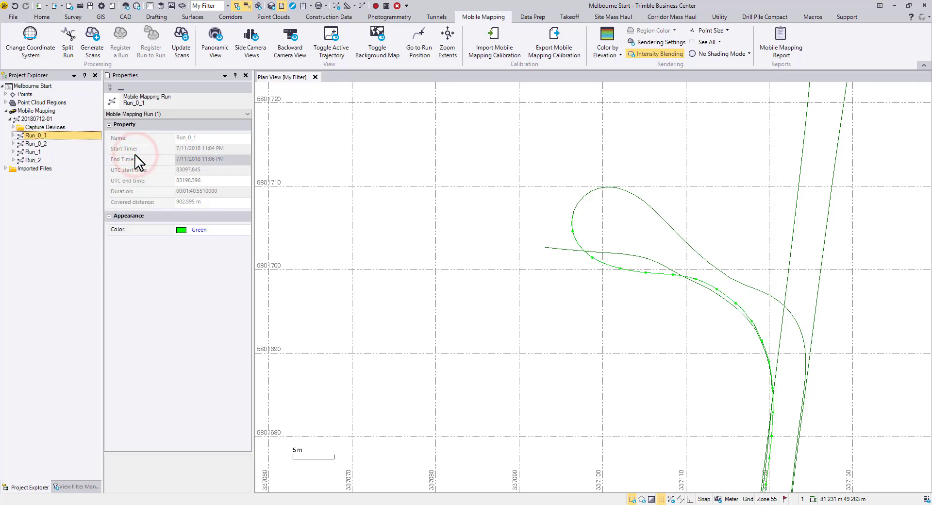
middle_drag(630, 316, 624, 303)
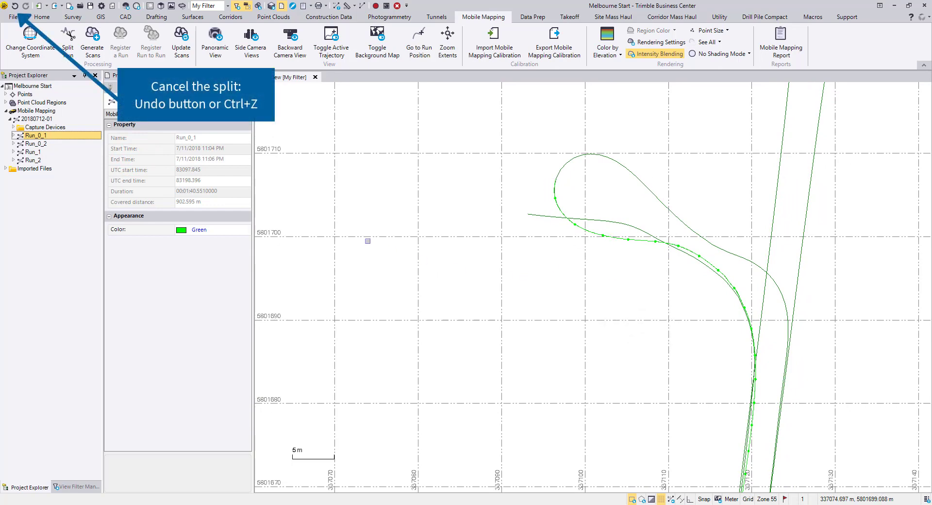
Toggle on the active trajectory of Run_0_2 to check the second part of the split run in the plan view.
right_click(39, 144)
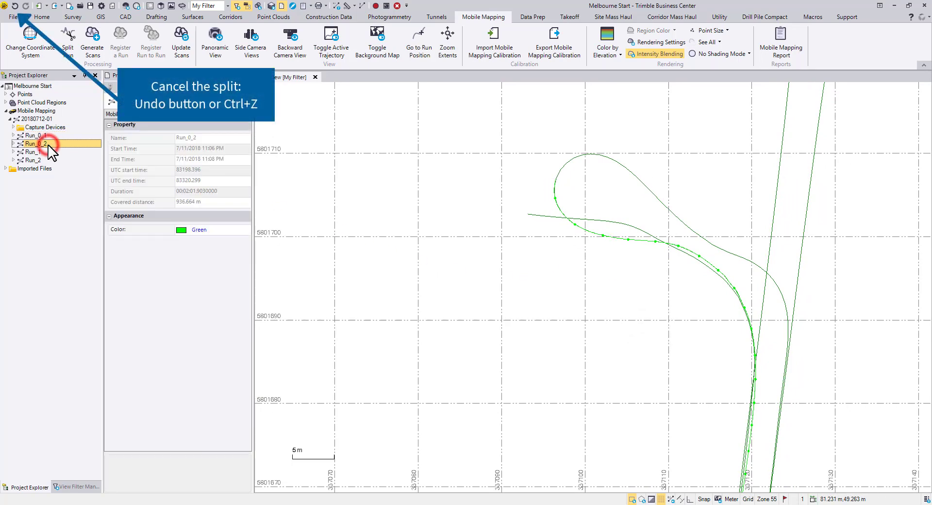
click(79, 161)
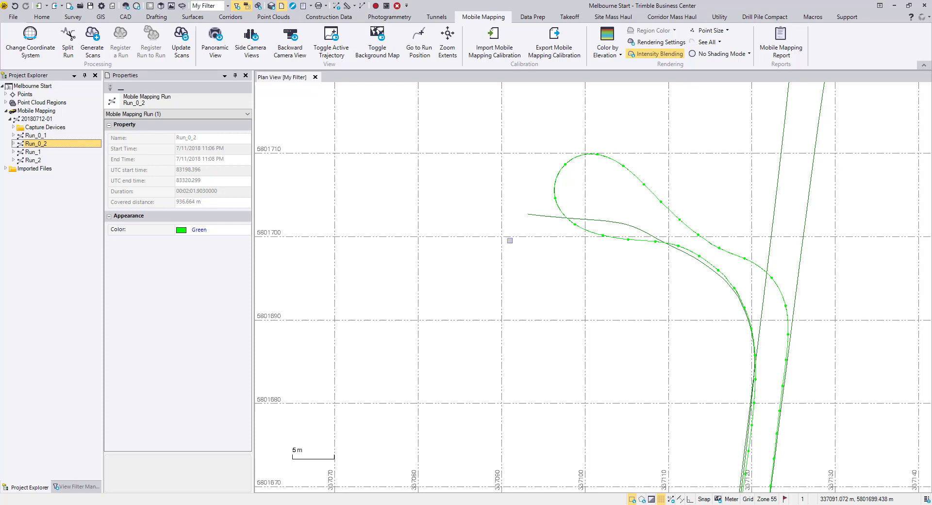
scroll(509, 240, down, 6)
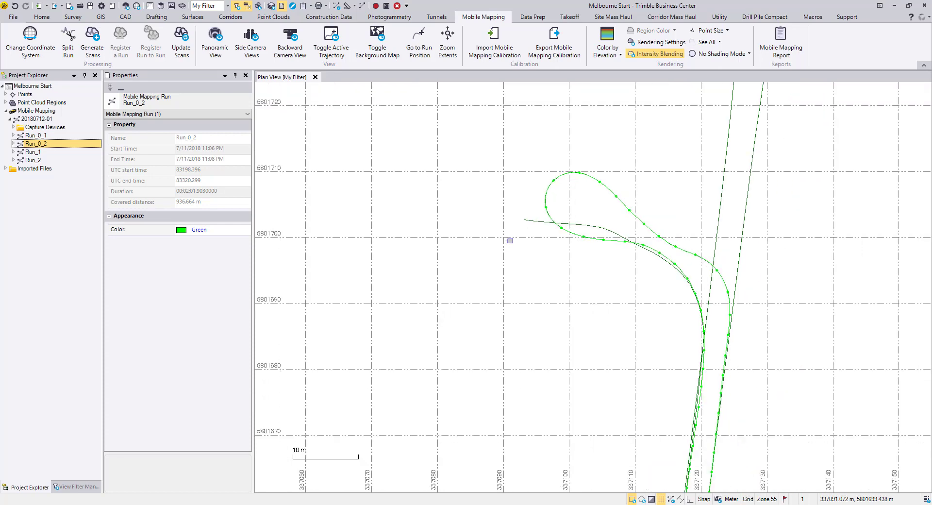
middle_drag(476, 403, 530, 309)
scroll(494, 319, down, 2)
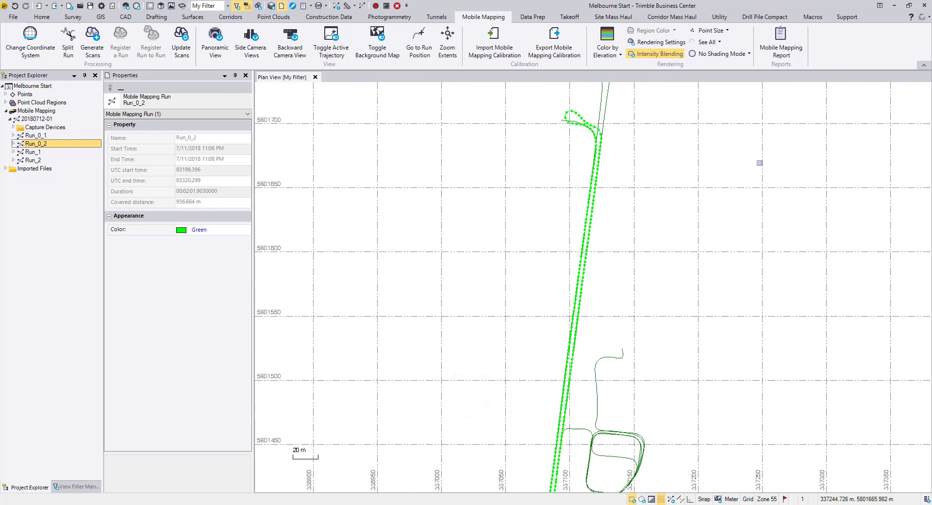
Log in to Trimble Connect and turn on the background map in the plan view.
click(922, 17)
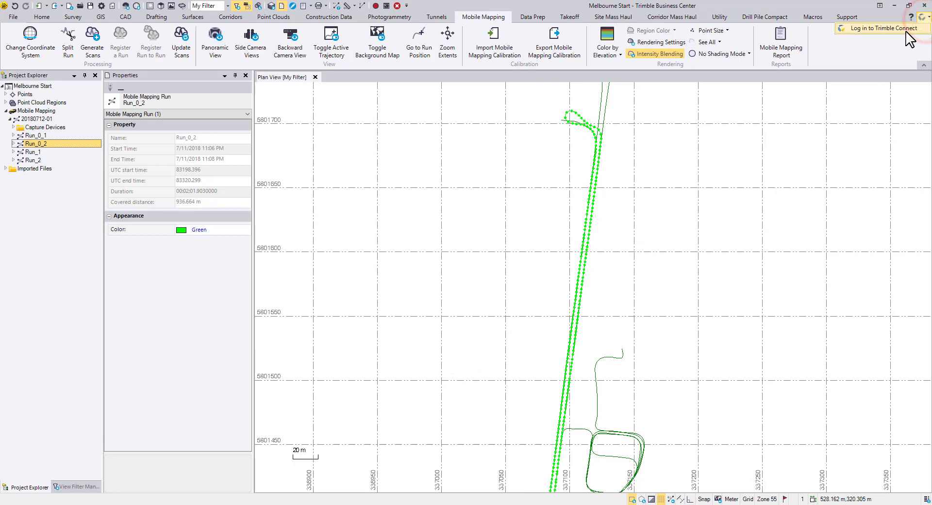
click(903, 28)
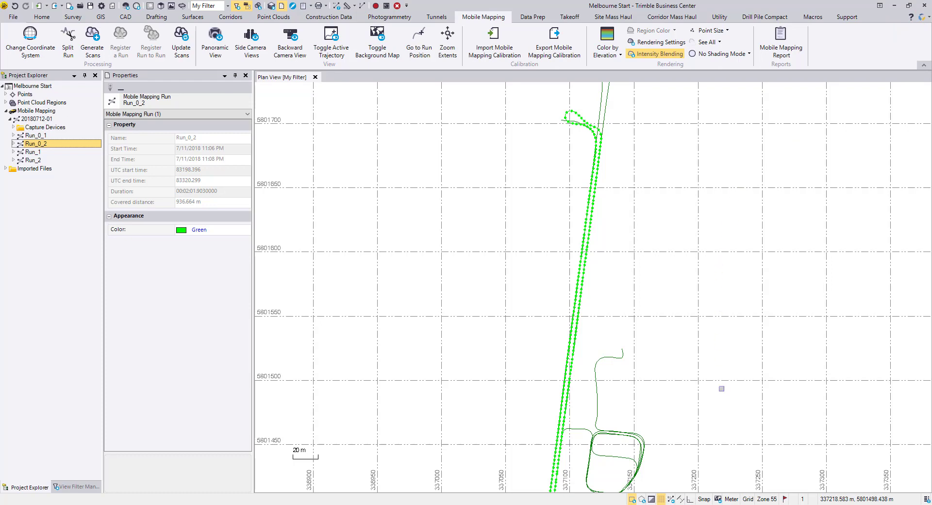
click(717, 498)
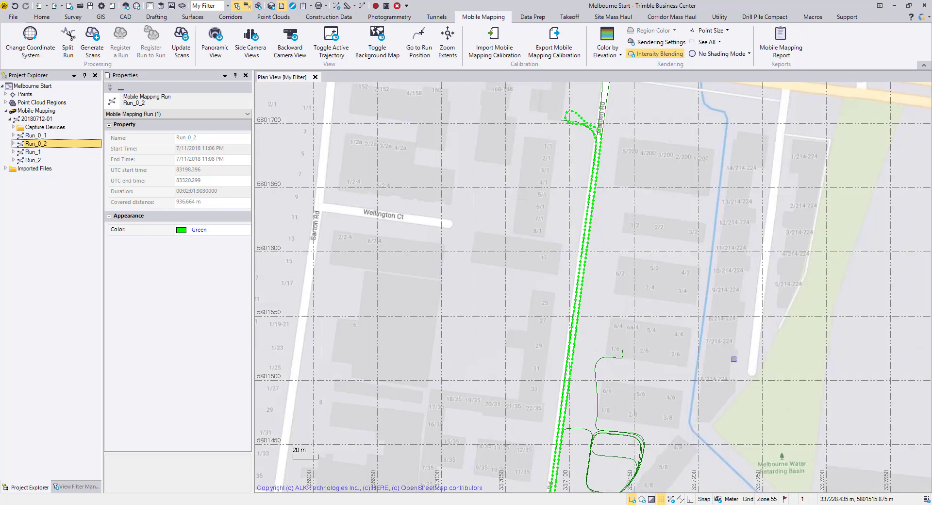
scroll(617, 314, down, 3)
scroll(617, 311, down, 1)
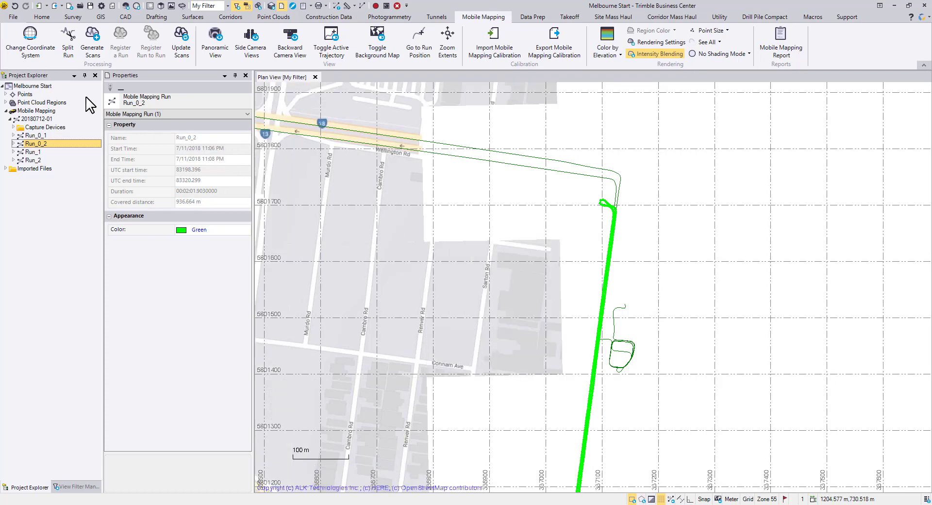
Set the Melbourne Start project's background map type to DigitalGlobe Imagery.
click(48, 86)
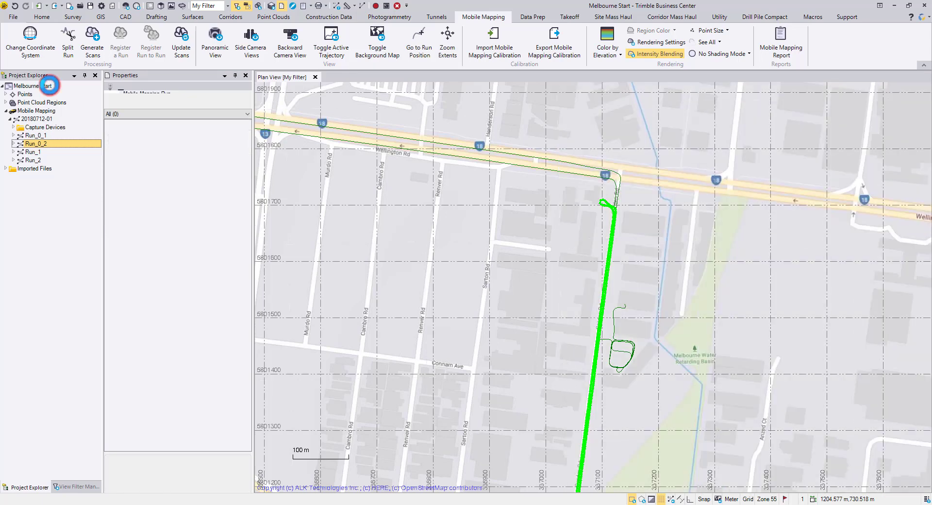
right_click(75, 89)
click(109, 108)
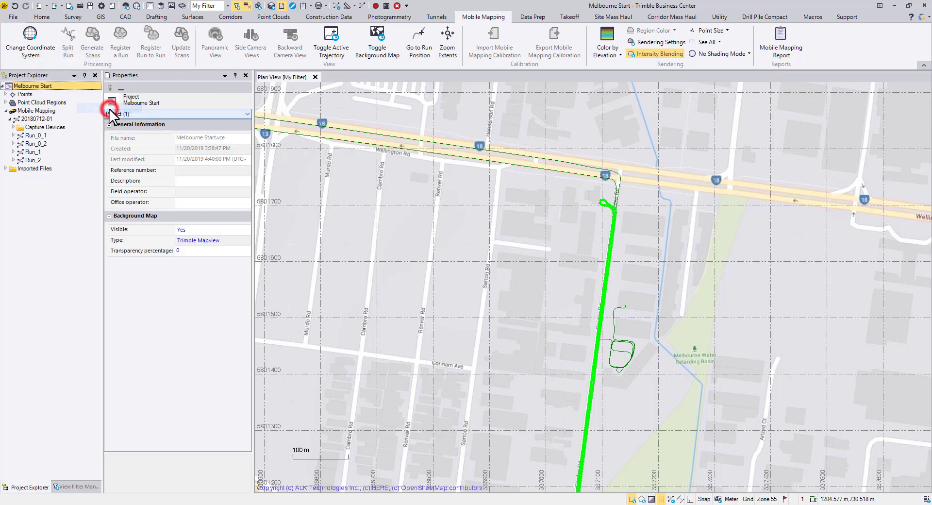
click(231, 243)
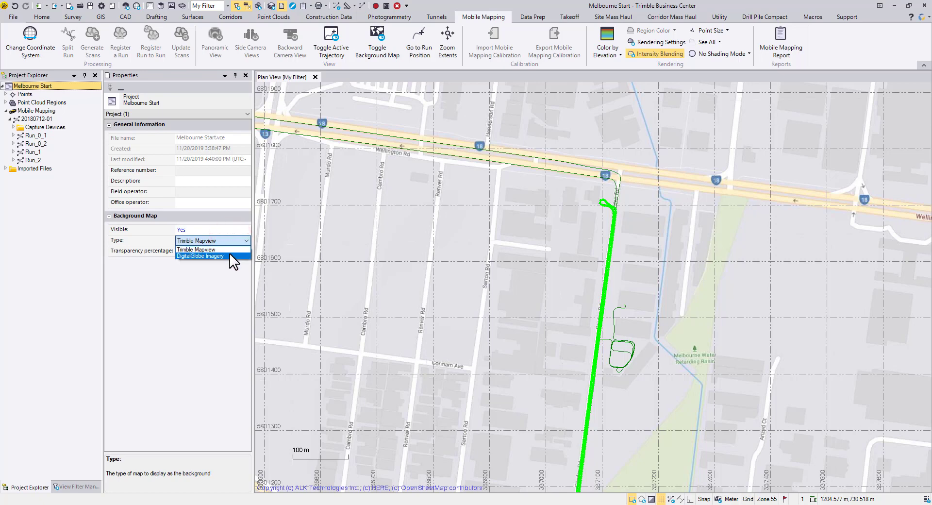
click(232, 256)
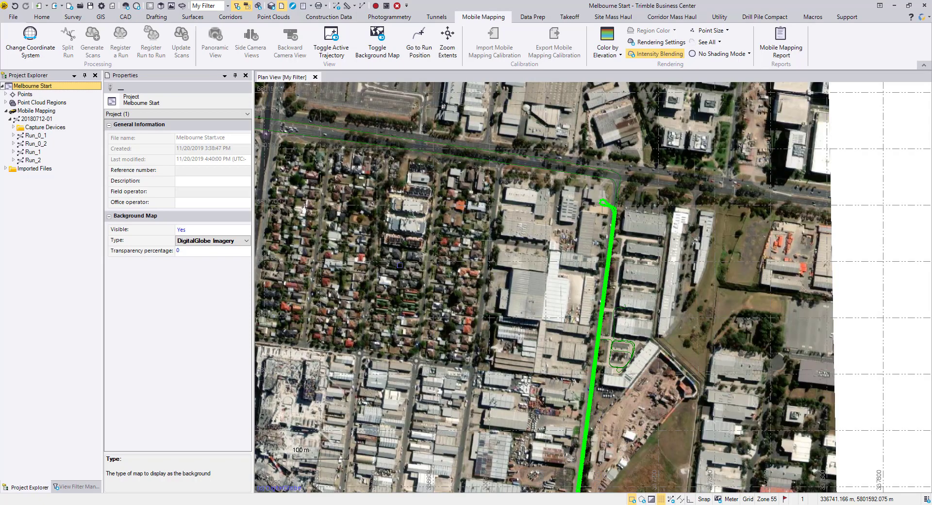
middle_drag(535, 411, 514, 264)
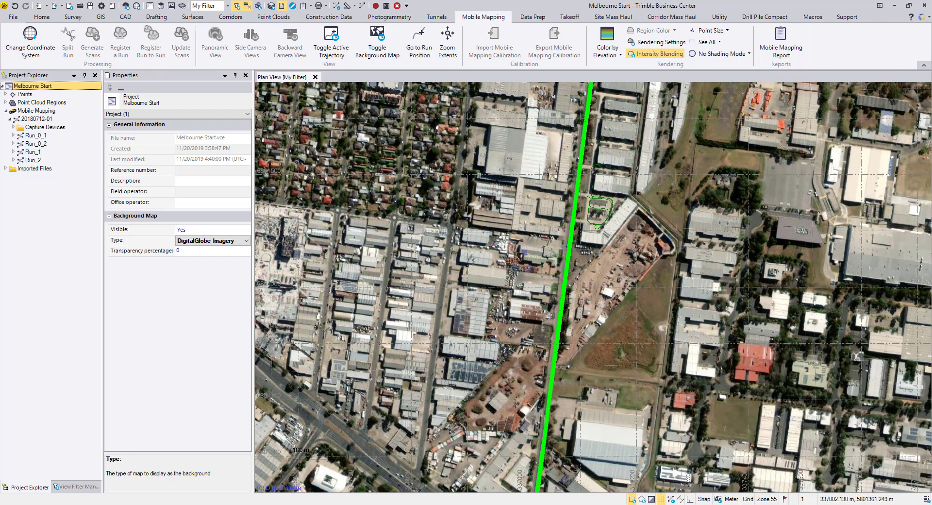
scroll(559, 250, up, 5)
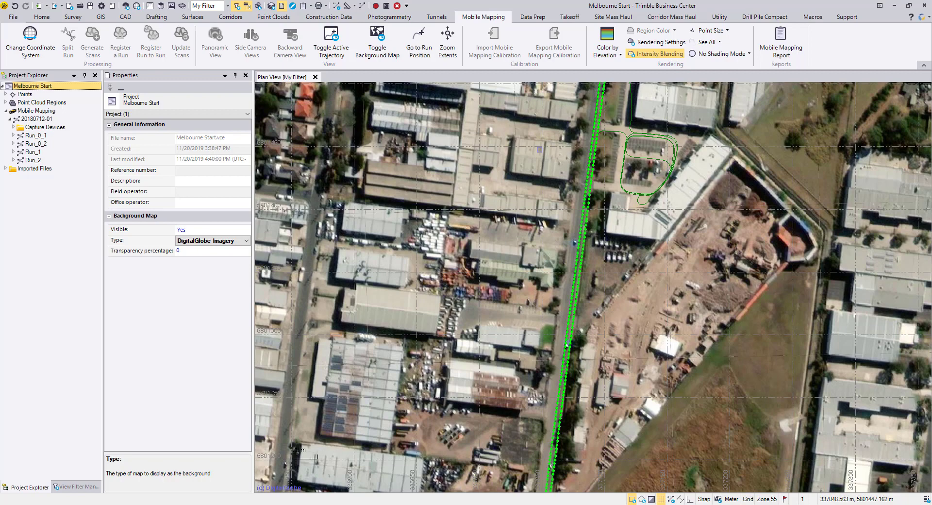
Split Run_0_2 at a point picked on its trajectory beside the parked trucks, about 351 m from the run's beginning.
click(37, 143)
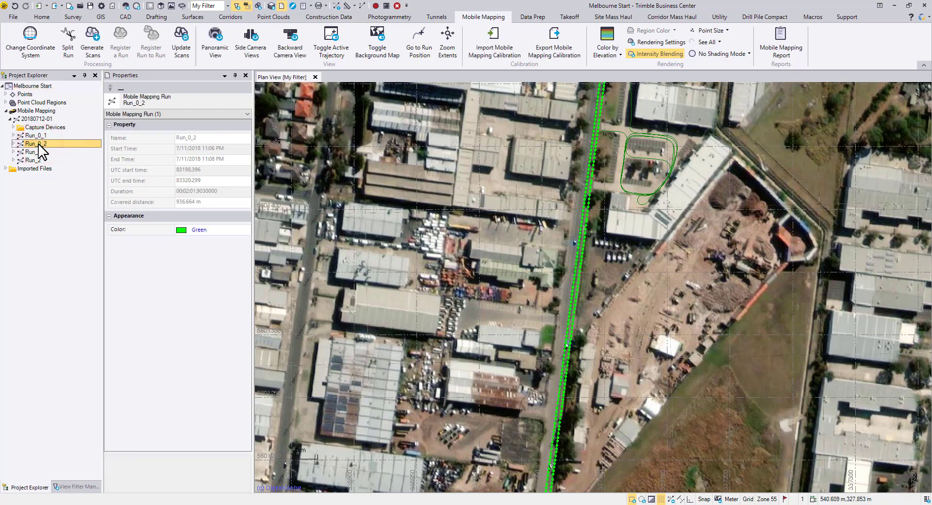
right_click(38, 145)
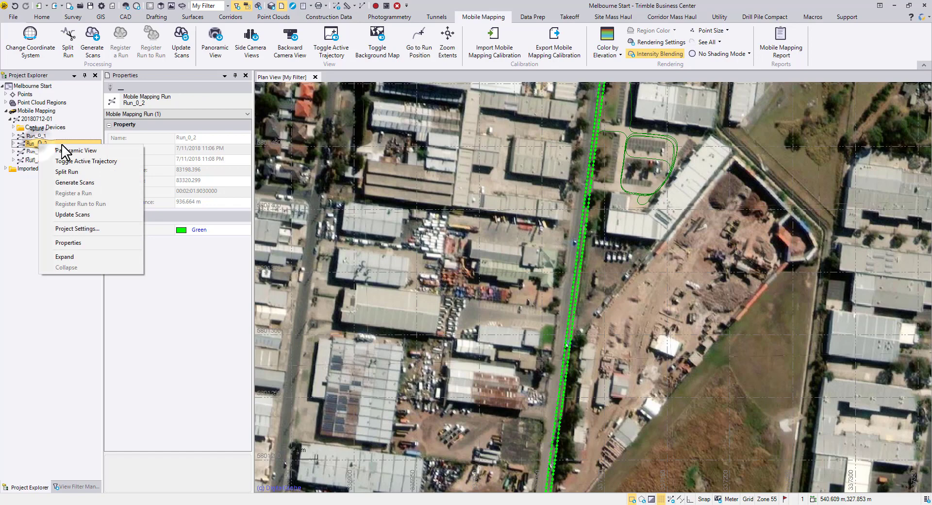
click(94, 175)
click(722, 159)
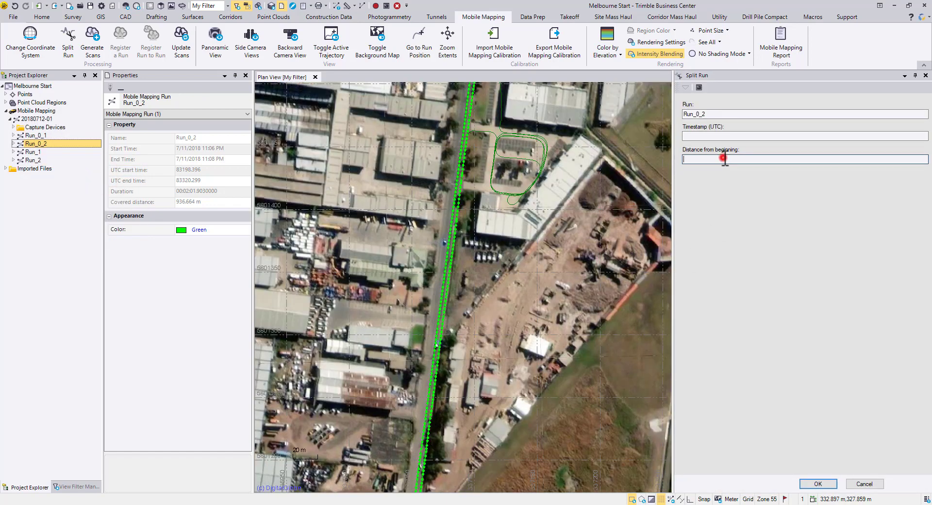
scroll(479, 222, up, 5)
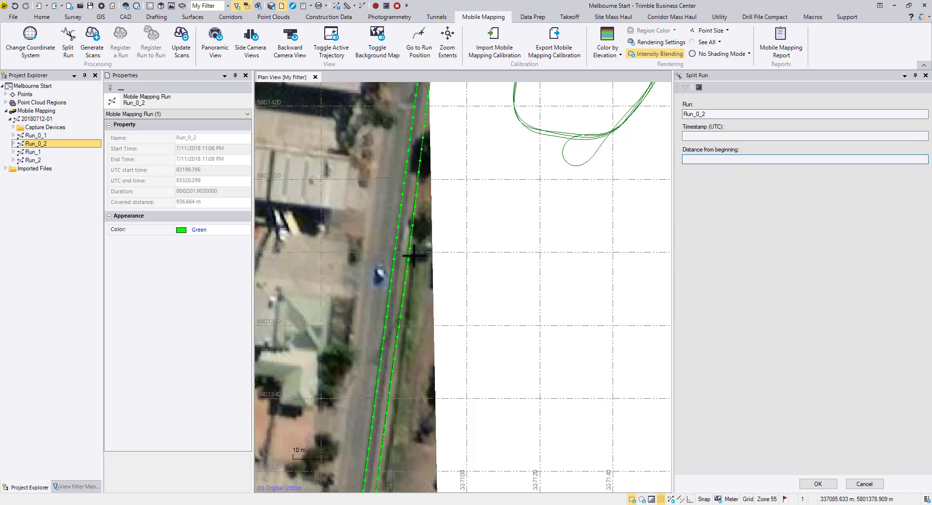
click(409, 254)
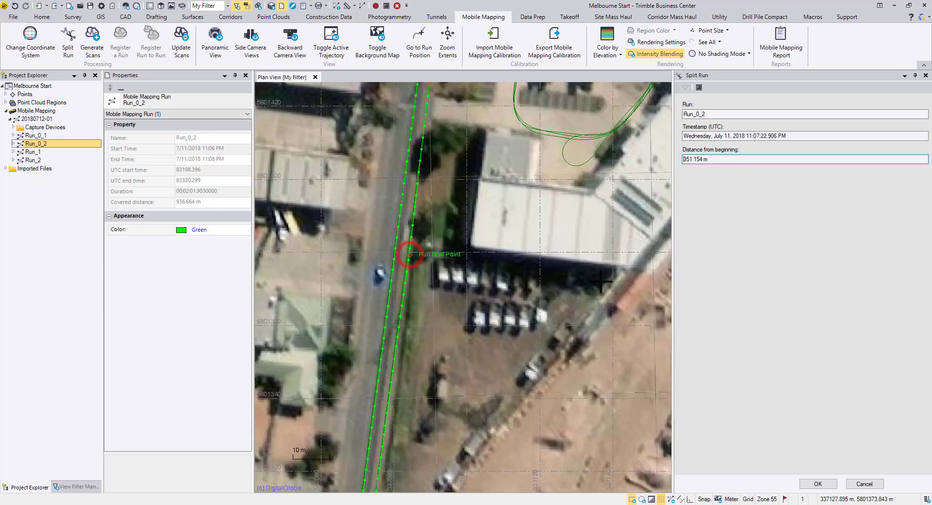
click(818, 484)
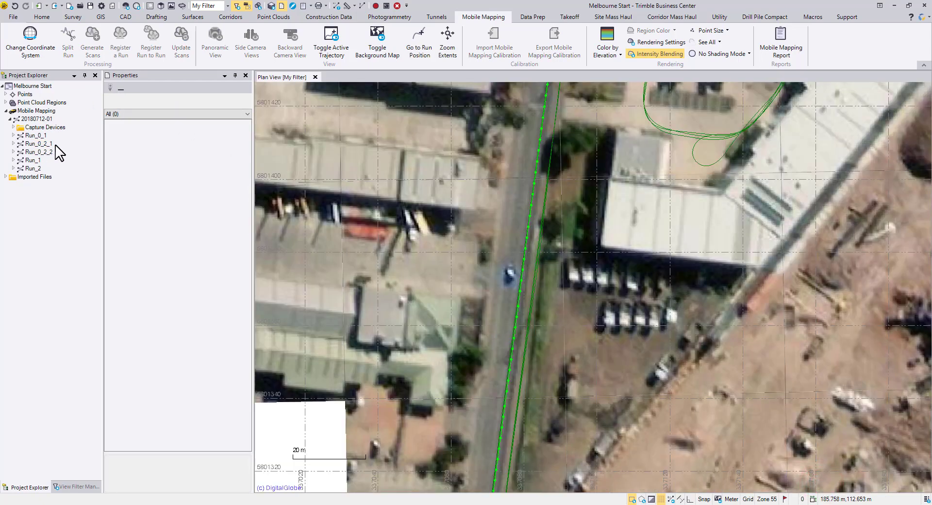
Toggle on the active trajectories of Run_0_2_2 and Run_0_2_1 in the plan view.
click(53, 144)
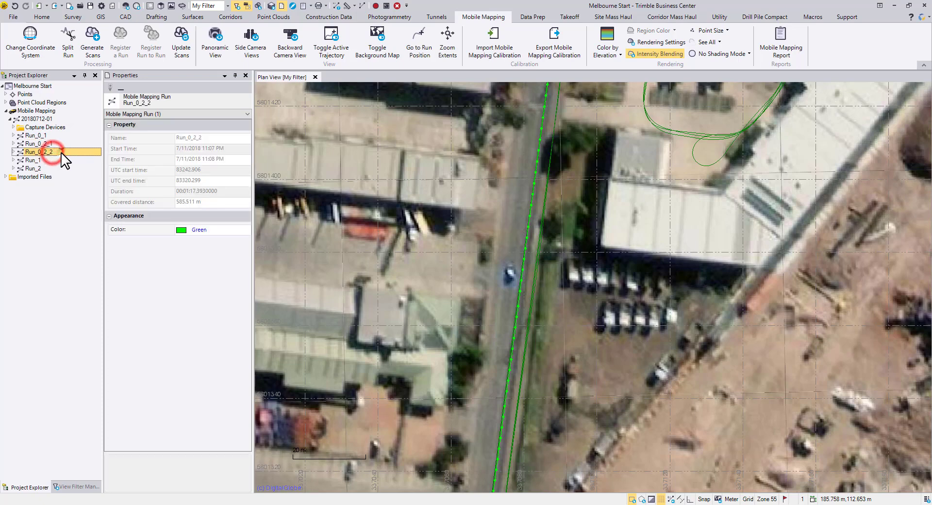
right_click(61, 154)
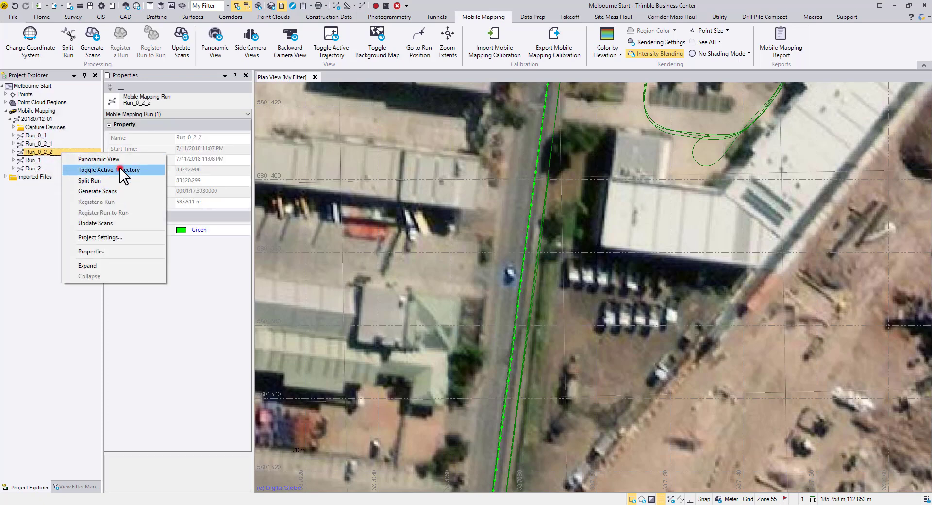
click(119, 170)
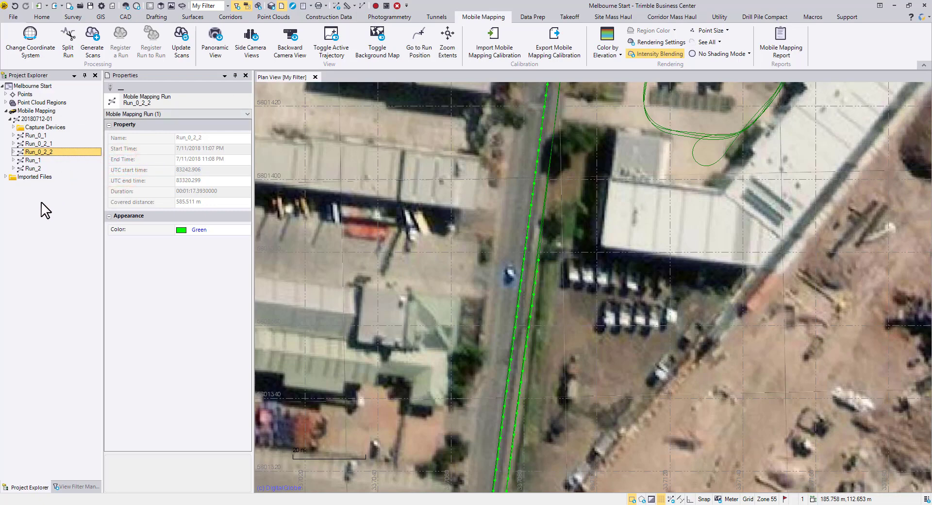
right_click(63, 141)
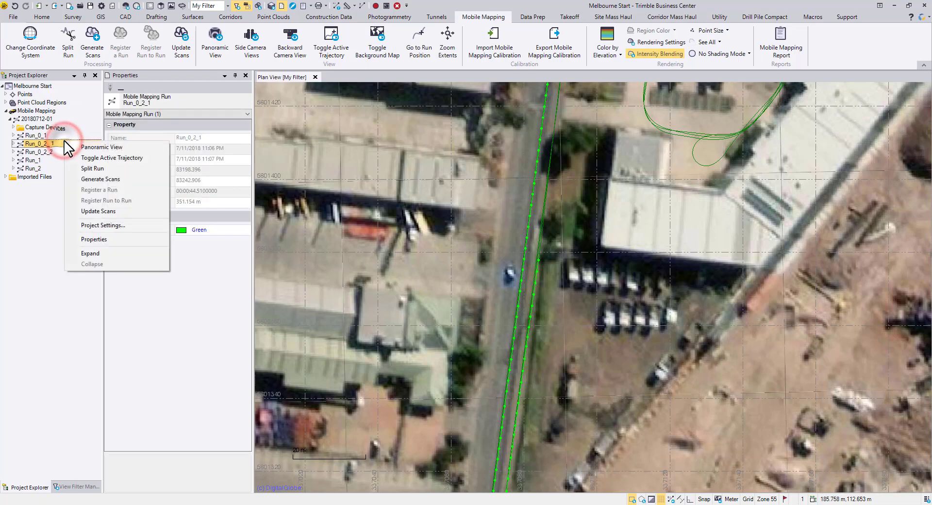
click(155, 158)
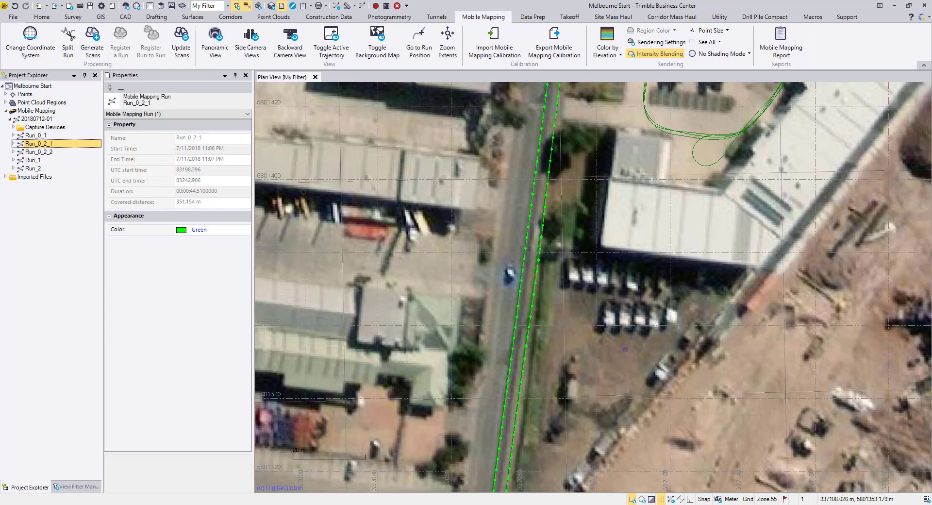
scroll(625, 349, down, 4)
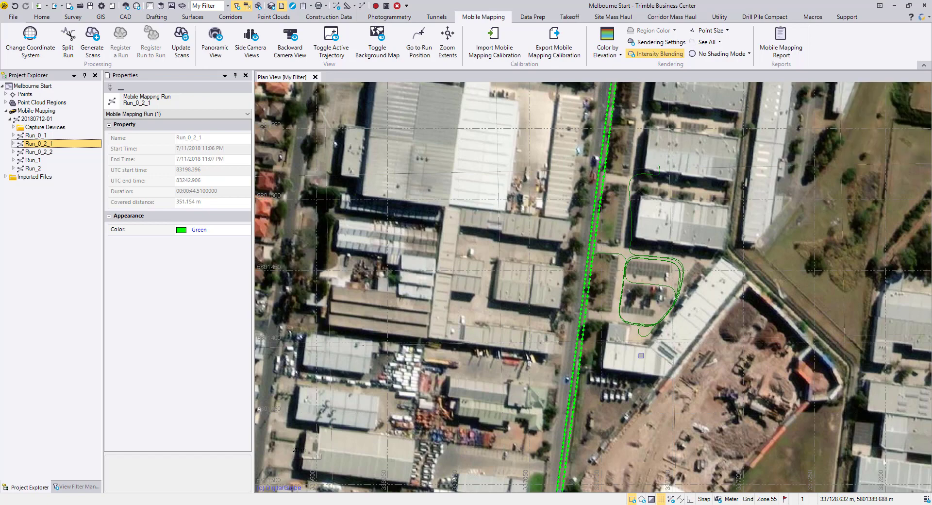
Examine the view filter's trajectory entries for the split runs, widening the pane so their full names are readable.
click(86, 487)
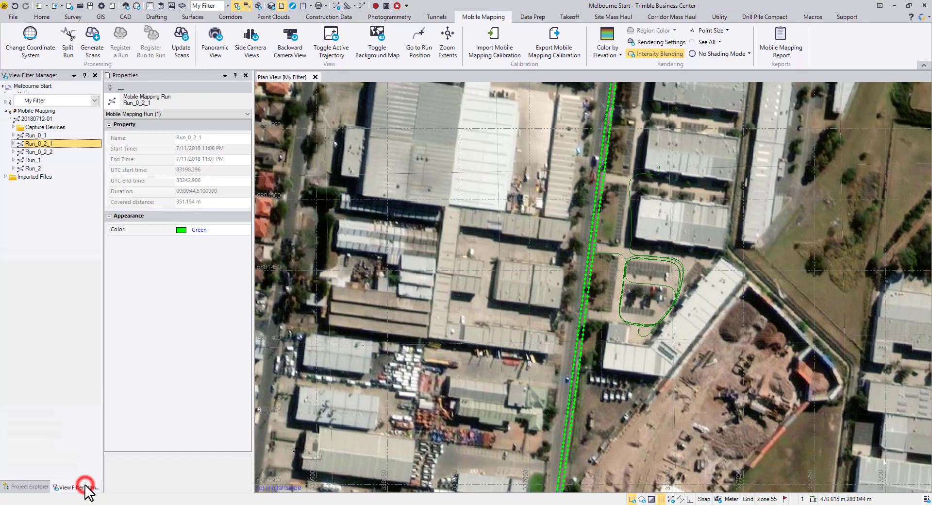
scroll(74, 279, down, 8)
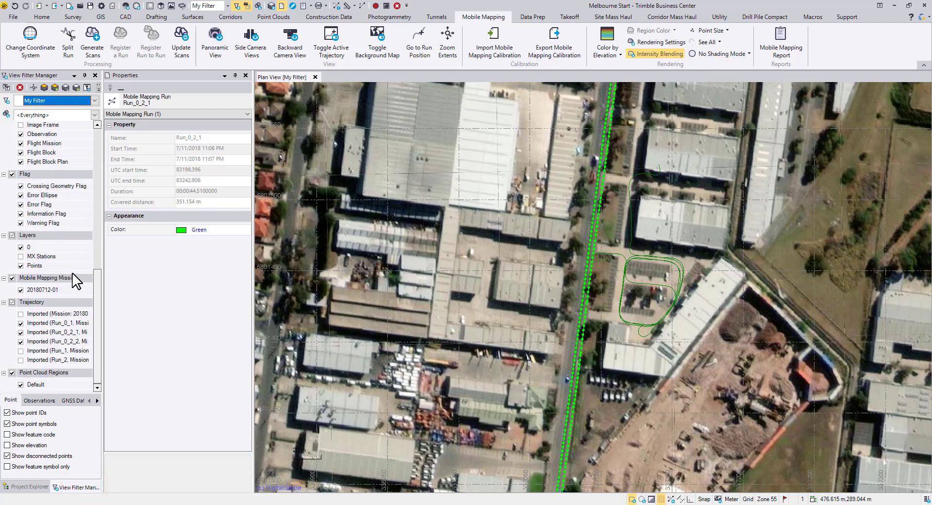
drag(103, 295, 181, 297)
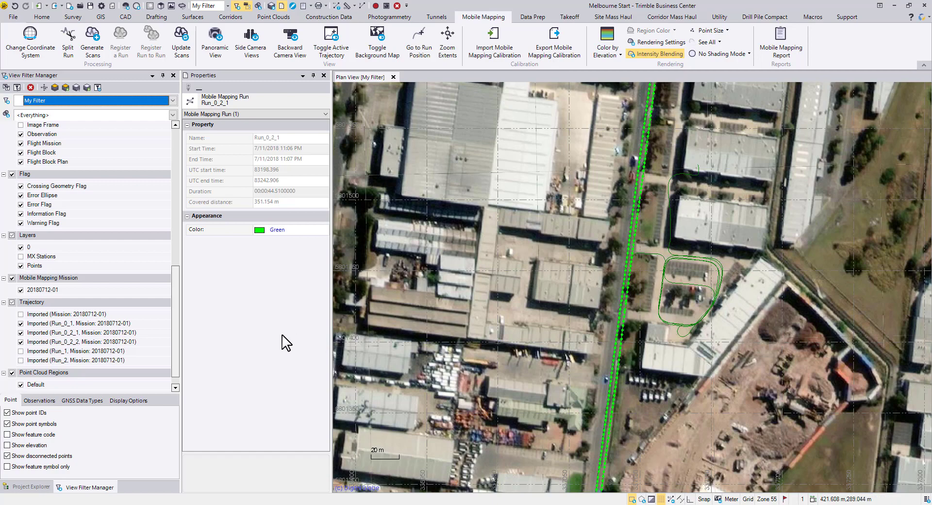
click(261, 335)
click(31, 487)
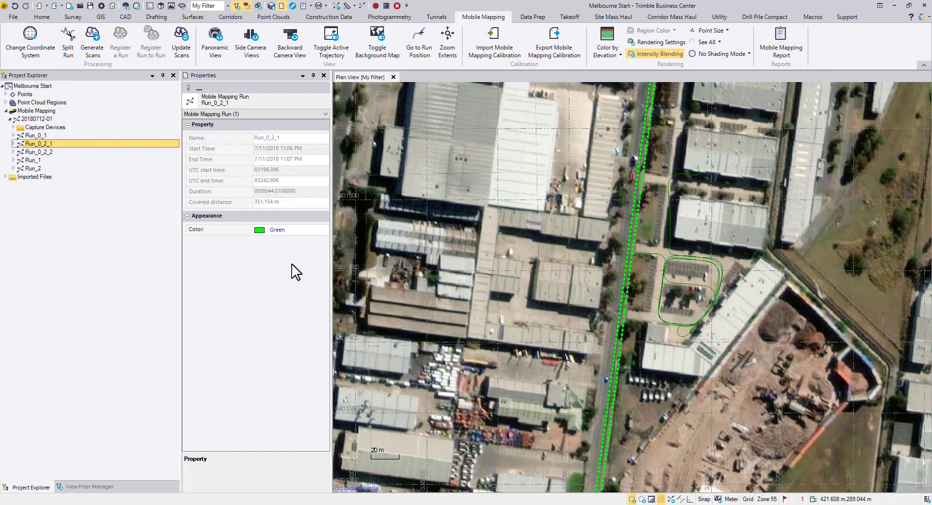
click(280, 229)
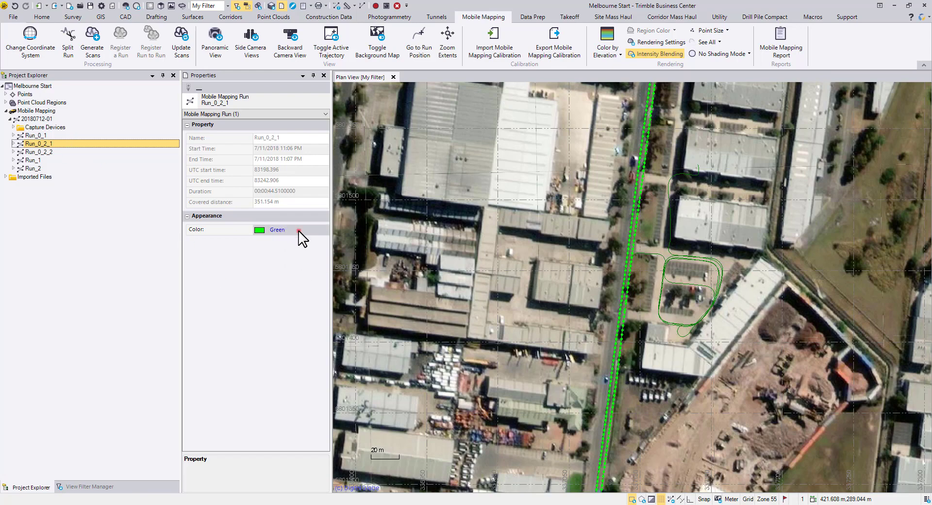
click(298, 229)
click(229, 256)
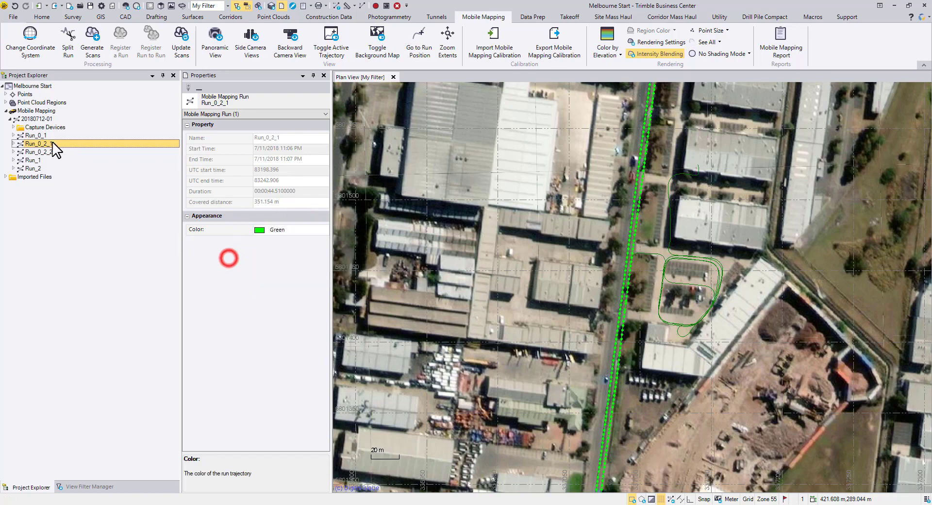
Set the color of Run_0_2_1's imported trajectory to Magenta and clear the selection.
click(14, 144)
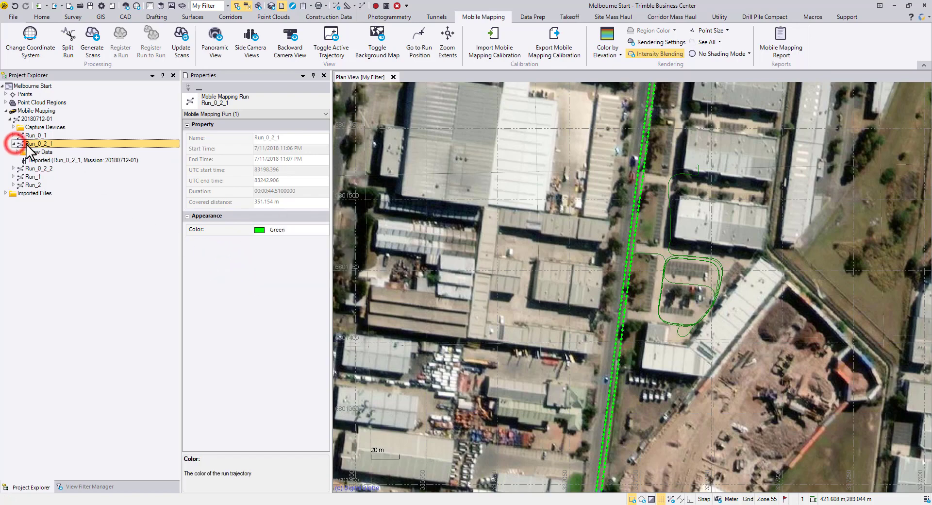
click(100, 161)
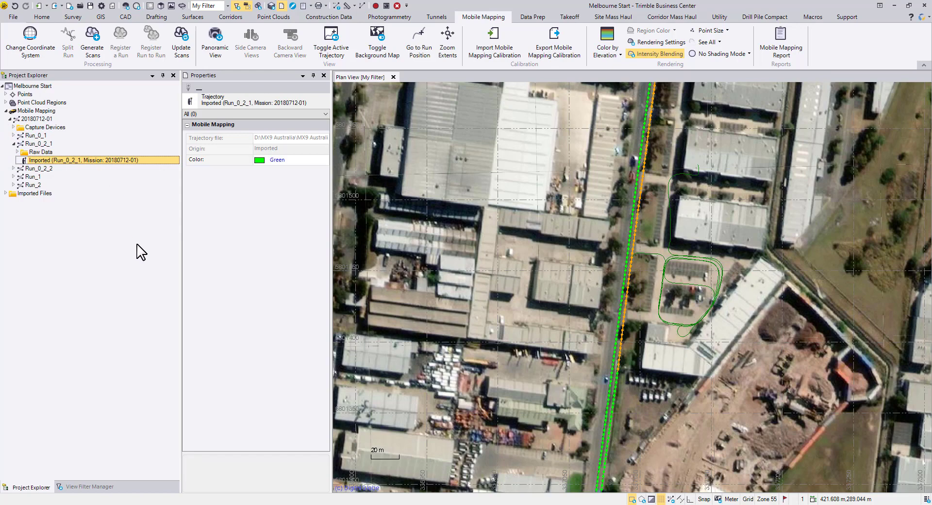
click(301, 159)
click(281, 181)
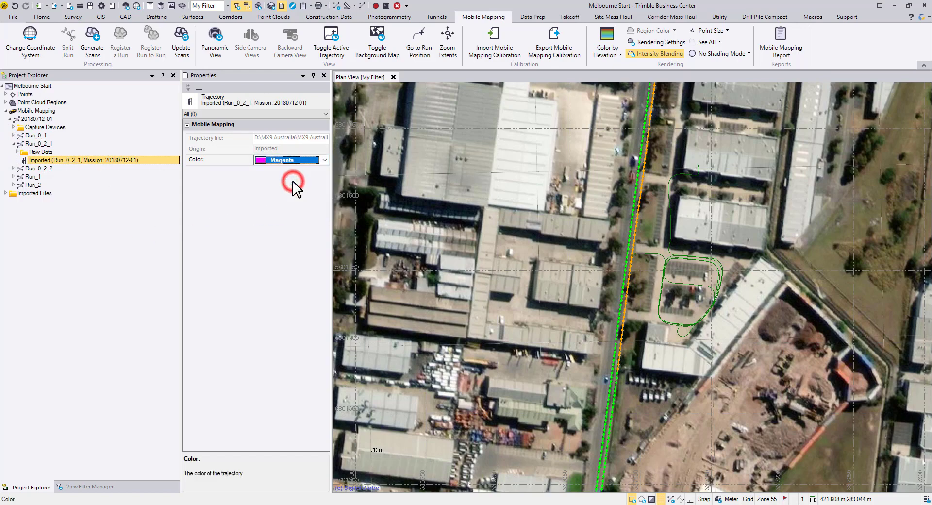
click(401, 213)
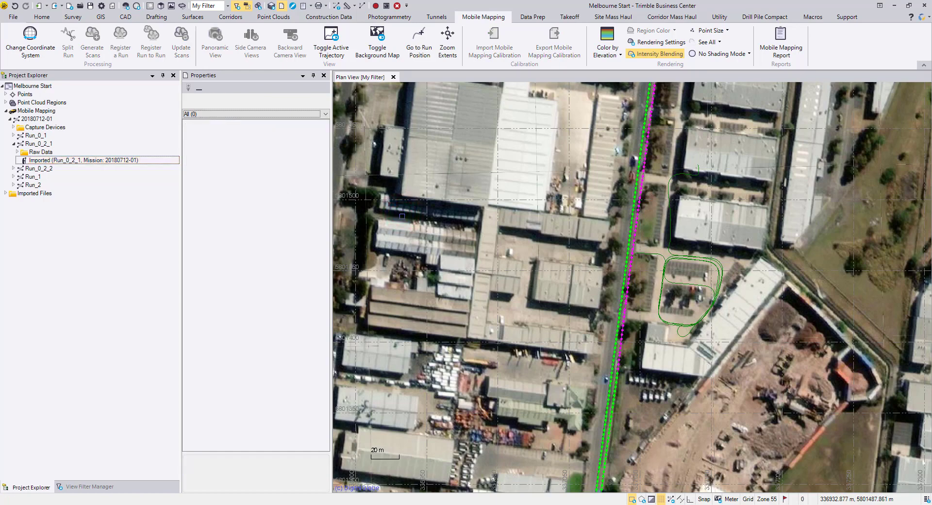
scroll(402, 216, down, 3)
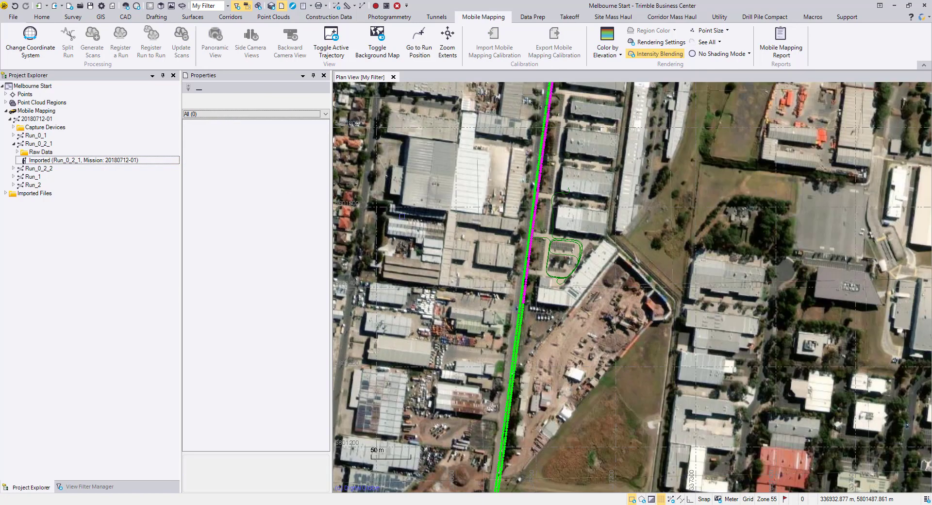
Set the color of Run_0_1's imported trajectory to Yellow, then deselect it and inspect the colored runs in the plan view.
click(13, 135)
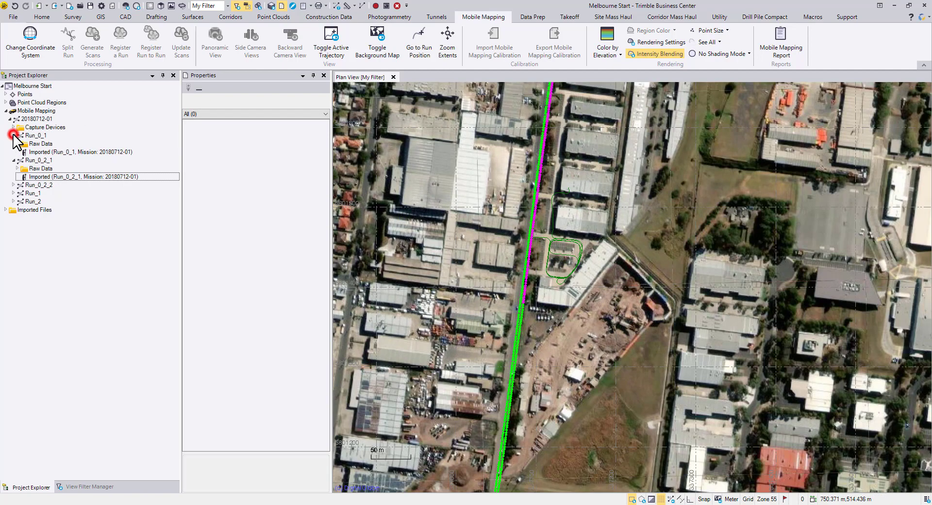
click(40, 151)
click(301, 160)
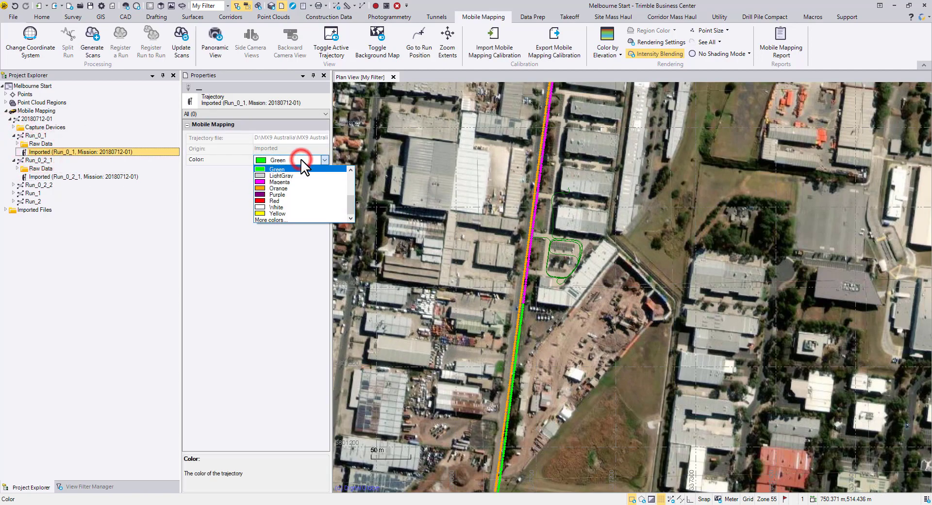
click(291, 214)
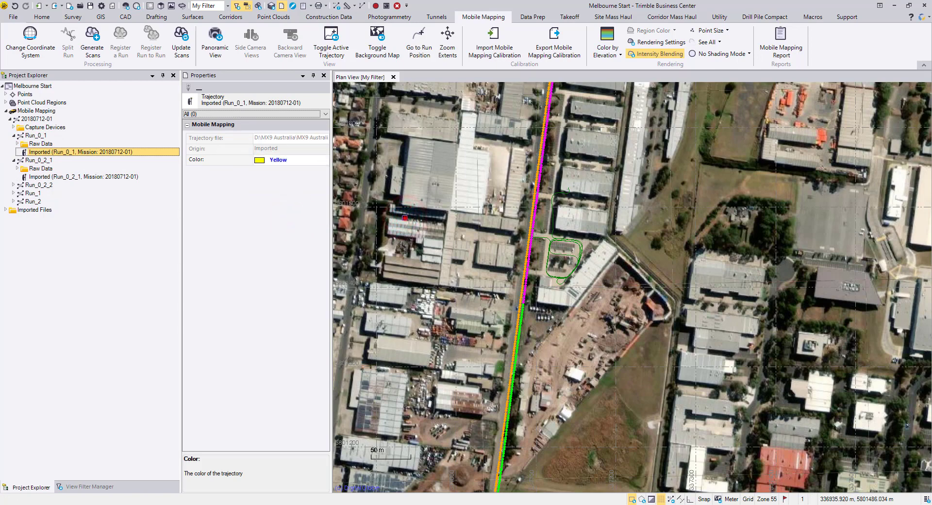
click(405, 217)
middle_drag(443, 205, 447, 307)
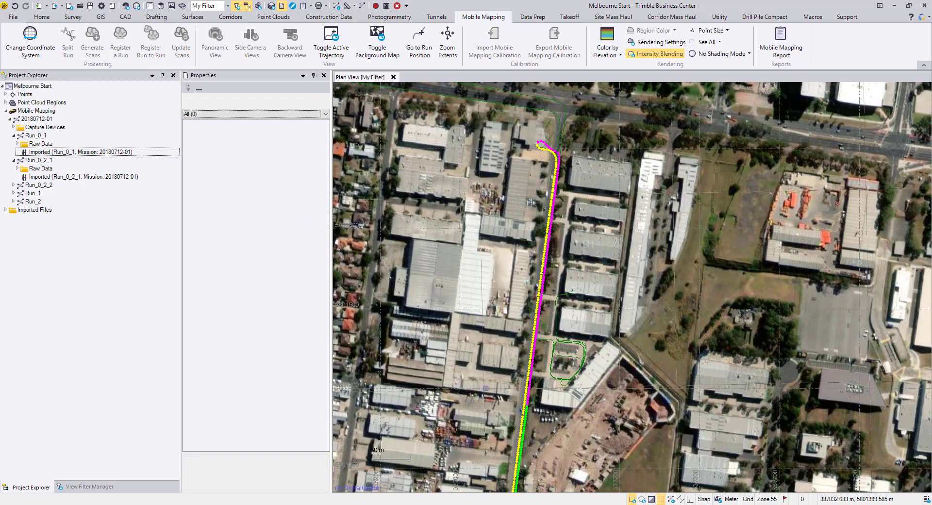
middle_drag(466, 430, 470, 316)
scroll(470, 316, down, 3)
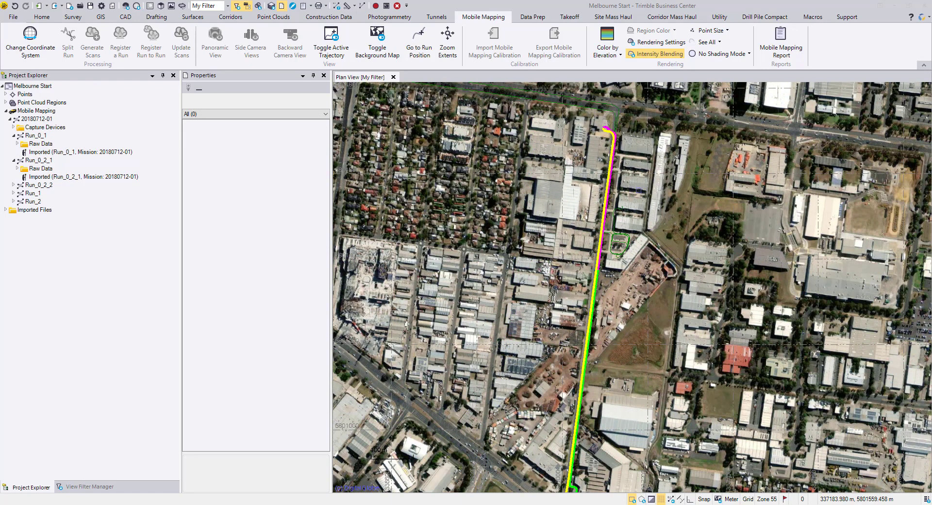
click(31, 119)
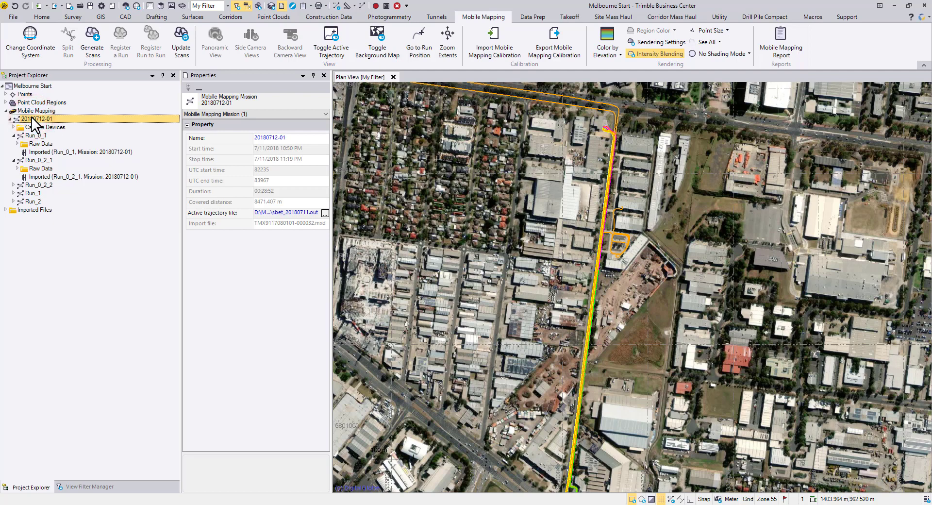
click(62, 135)
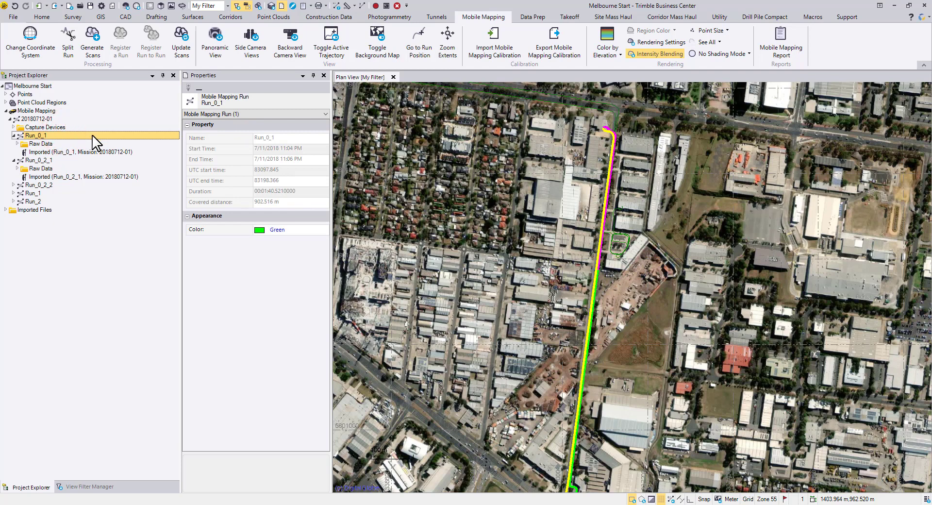
right_click(68, 136)
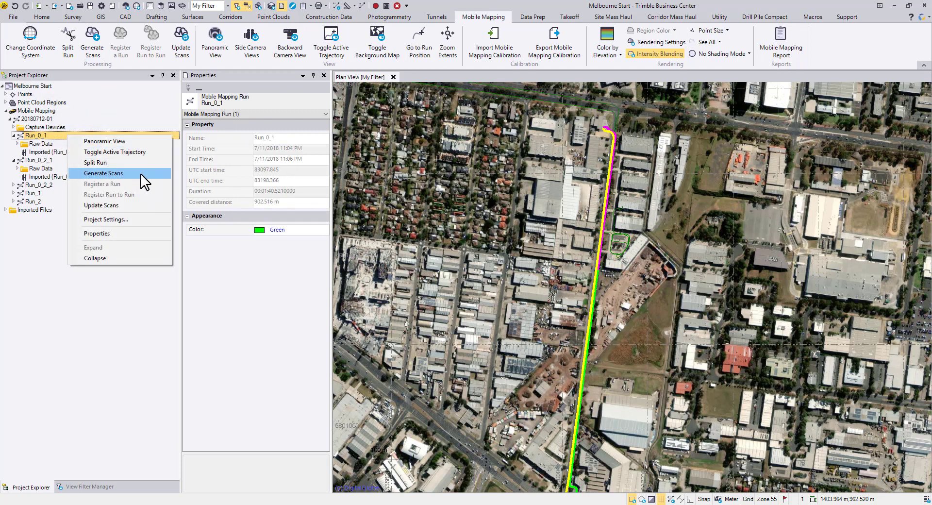
click(99, 38)
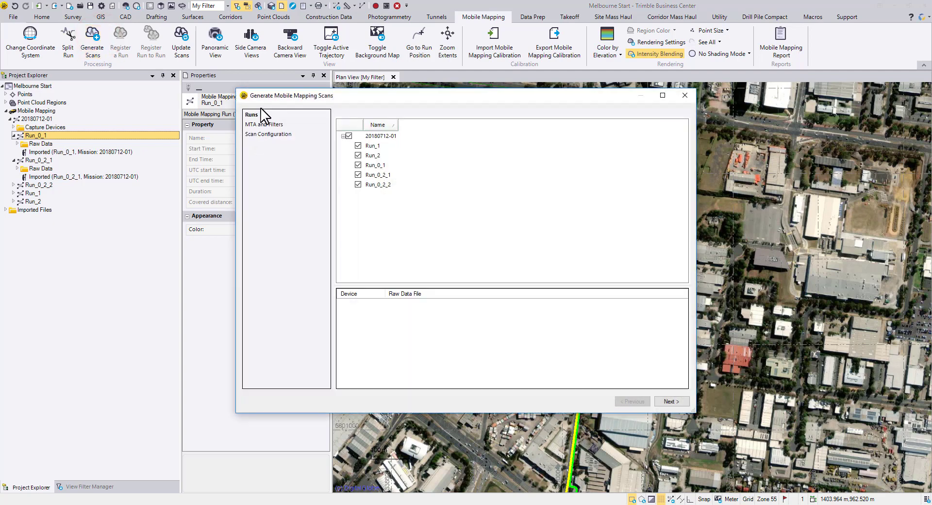
click(468, 248)
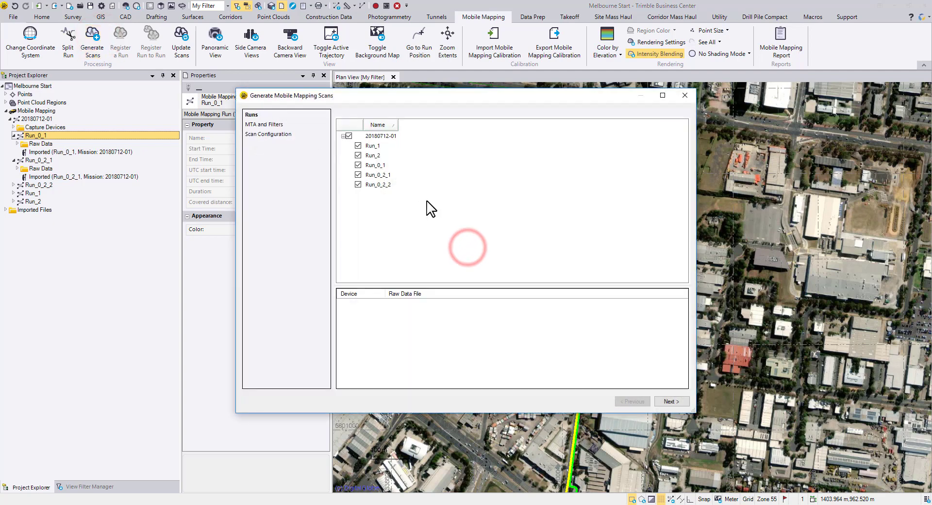
click(358, 146)
click(358, 155)
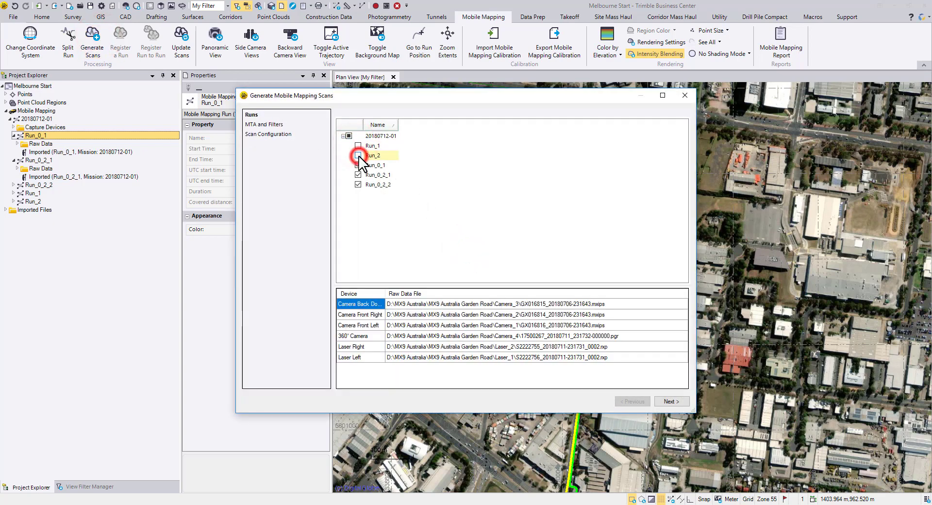
click(358, 185)
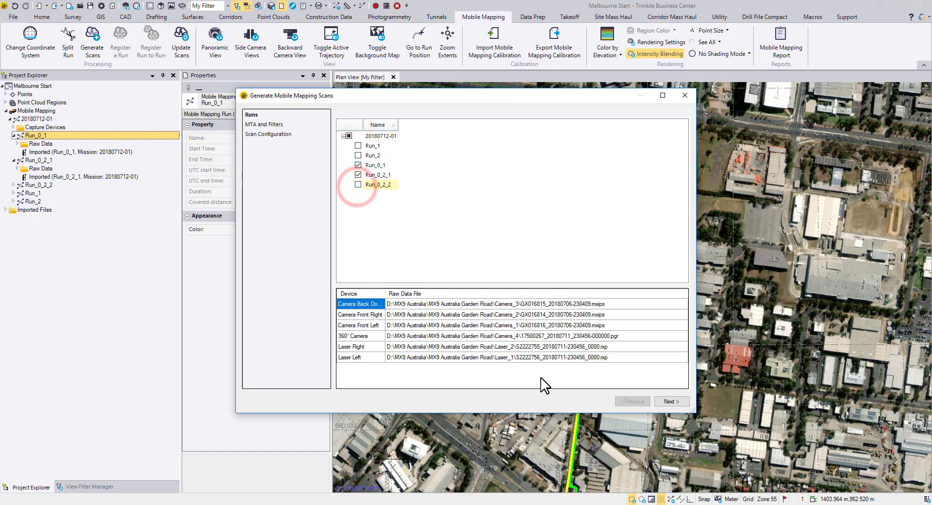
Process the scans with the Default MTA and filter settings and without colorizing points from the panoramic view.
click(670, 401)
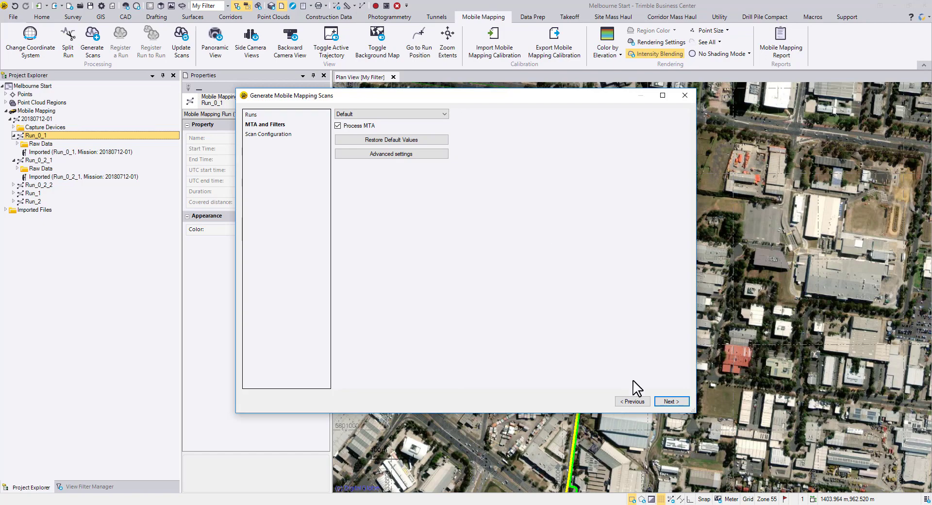
click(675, 403)
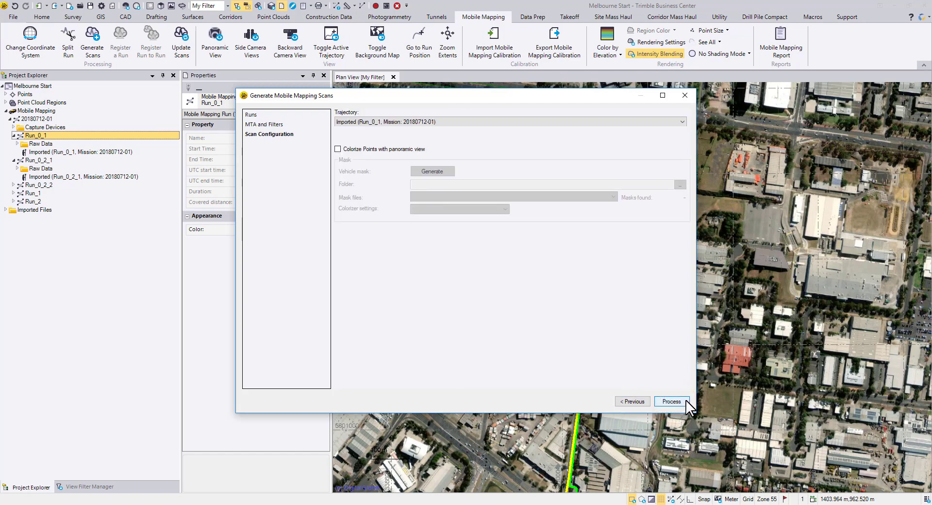
click(686, 401)
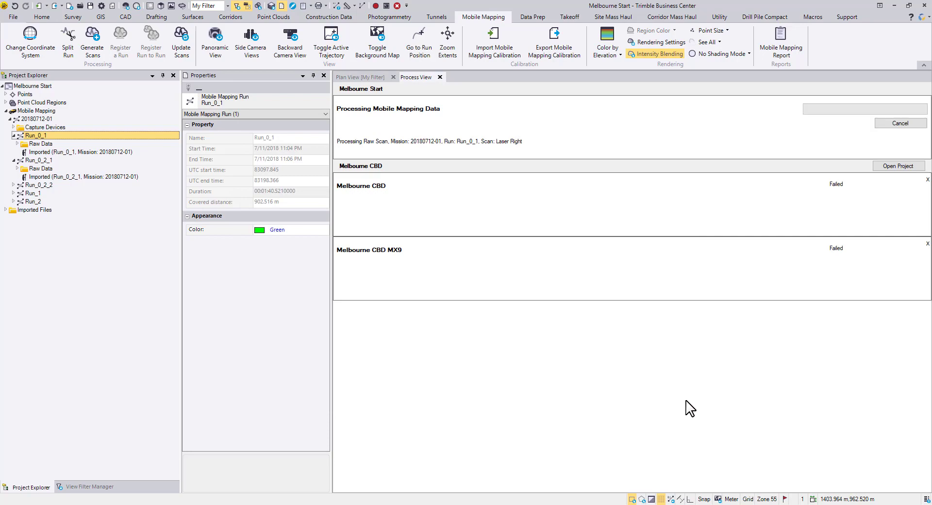